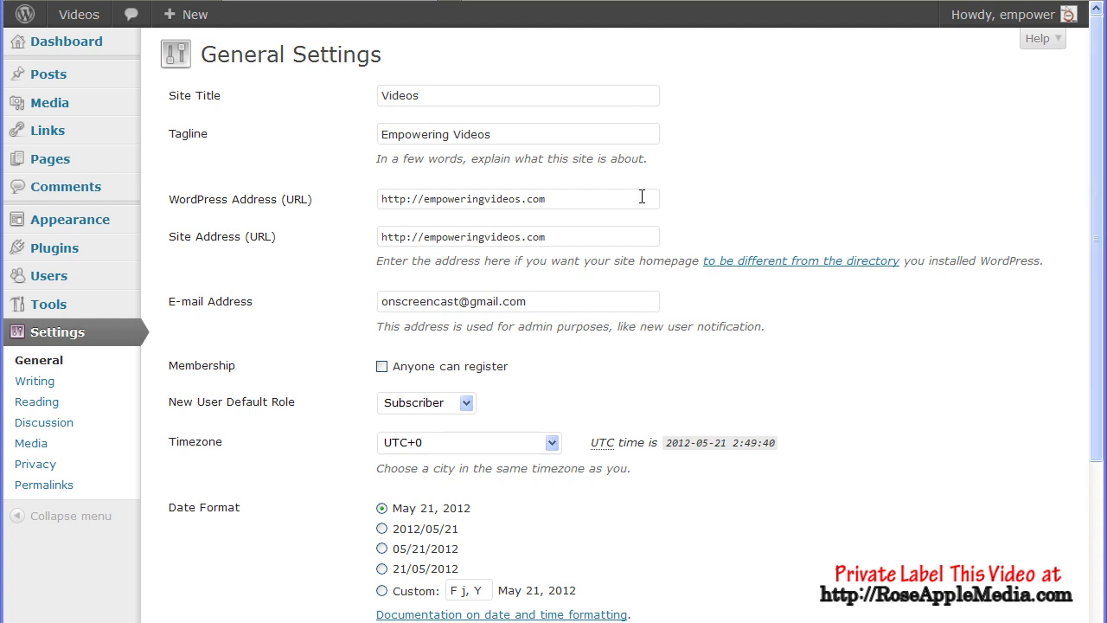
pyautogui.click(590, 198)
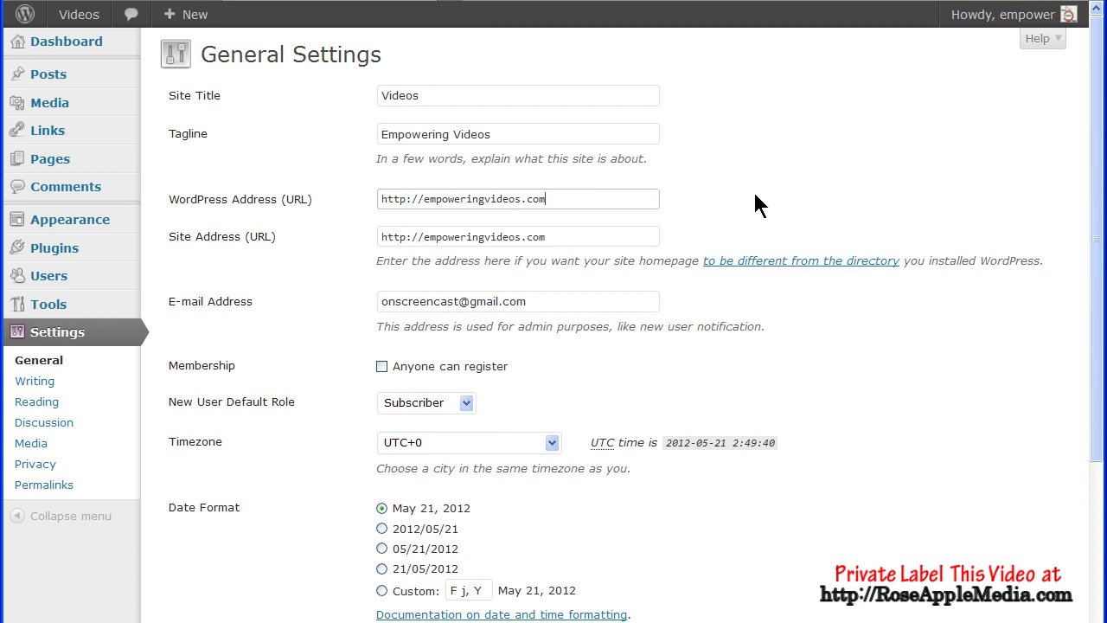
pyautogui.write('/')
pyautogui.write('blog')
pyautogui.press('BackSpace')
pyautogui.press('BackSpace')
pyautogui.press('BackSpace')
pyautogui.press('BackSpace')
pyautogui.press('BackSpace')
pyautogui.click(755, 205)
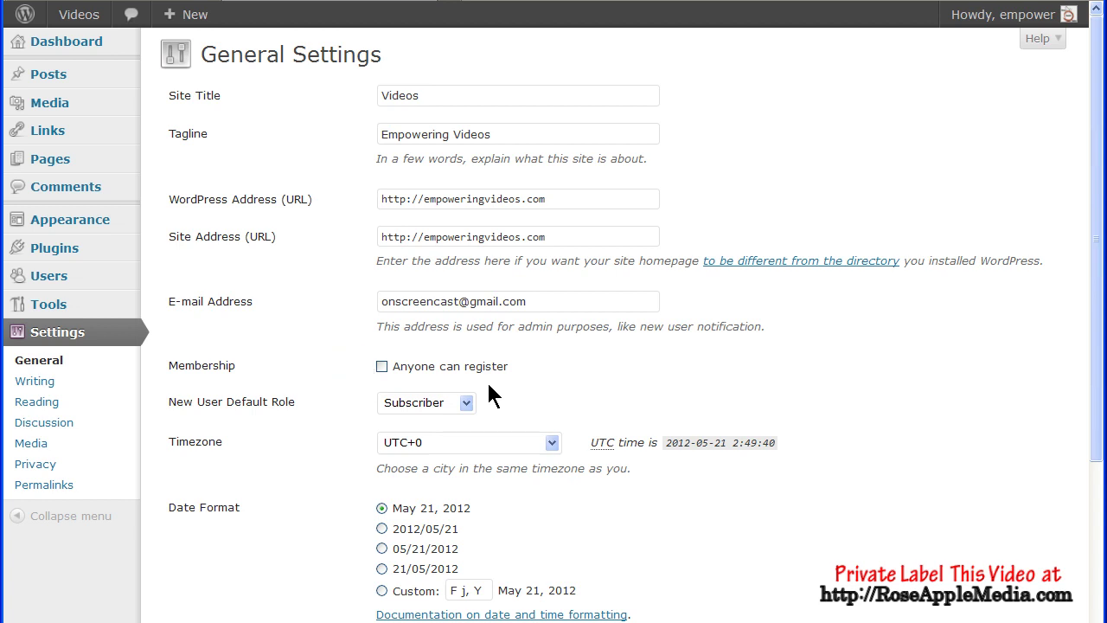
# - Change the New User Default Role from Subscriber to Contributor
pyautogui.click(466, 404)
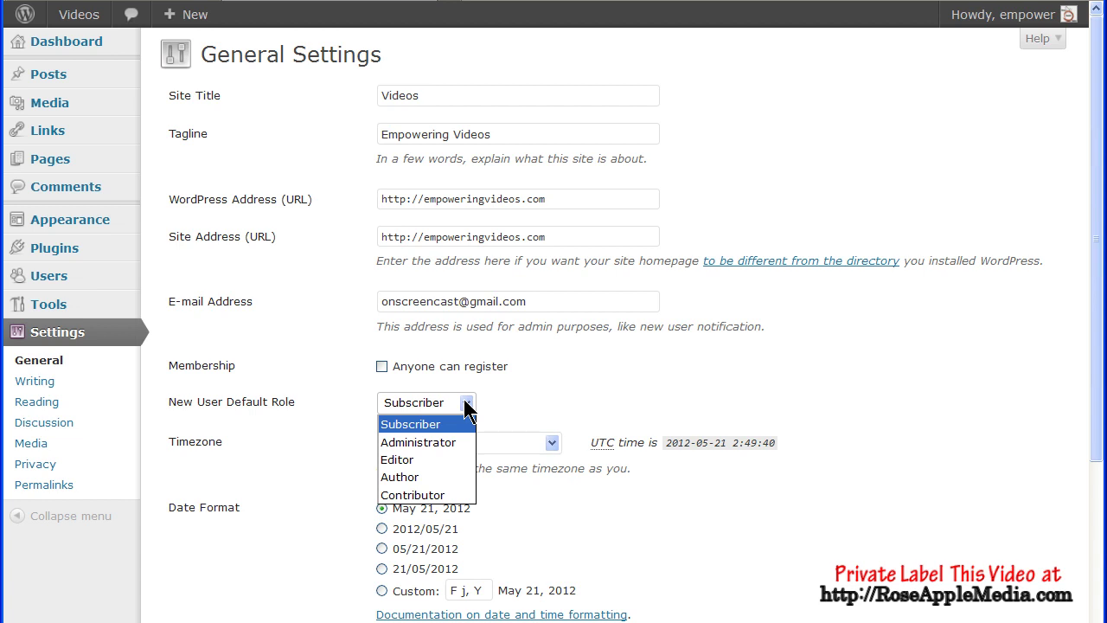
pyautogui.click(553, 404)
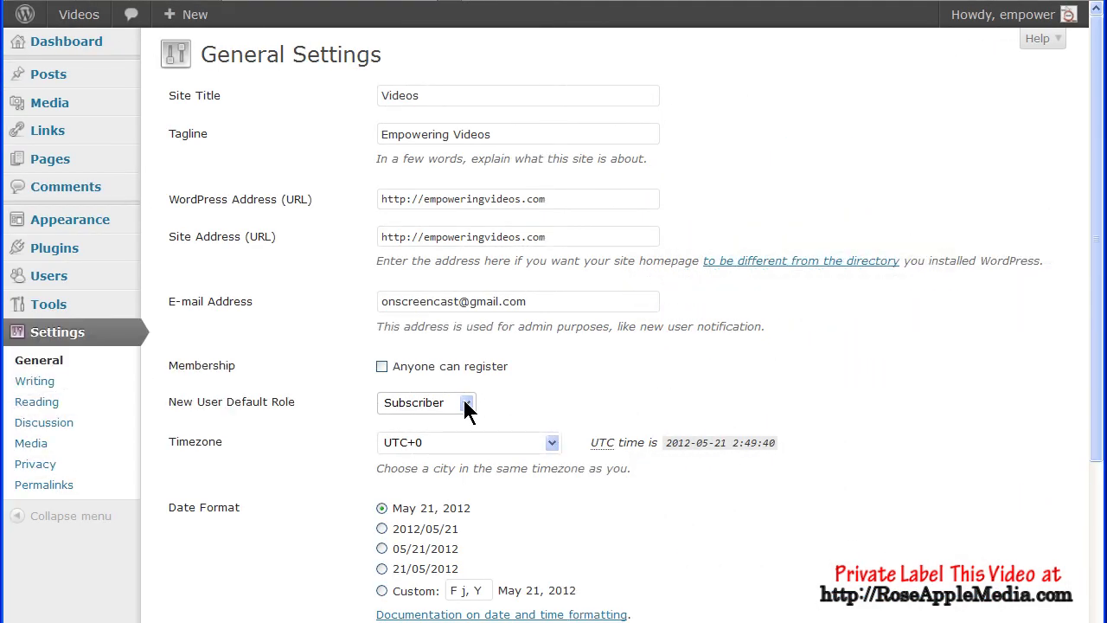
pyautogui.click(466, 405)
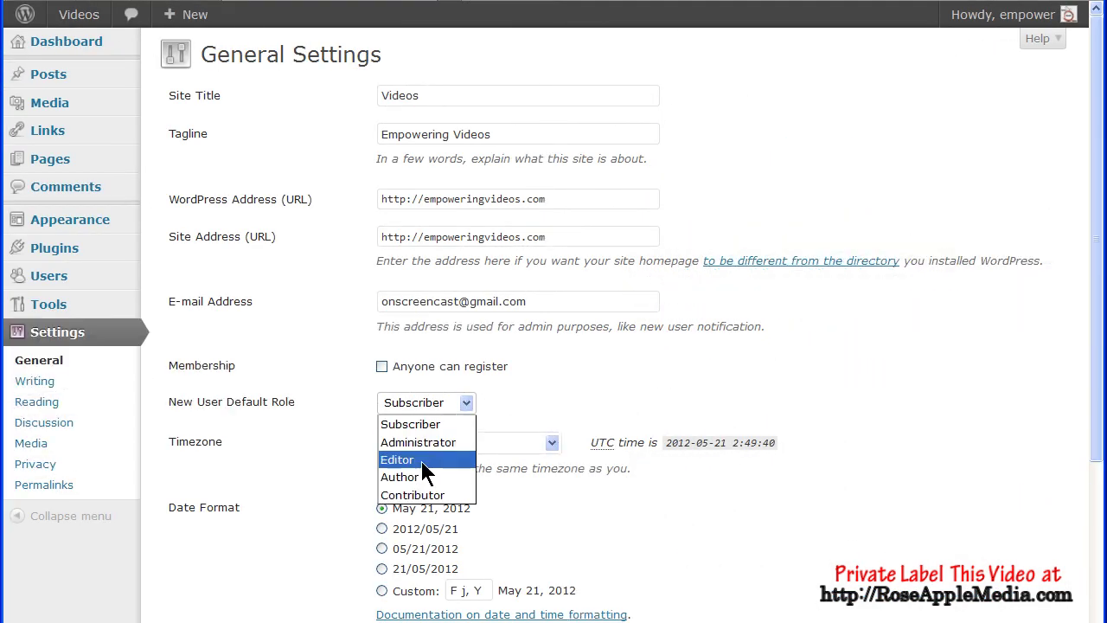
pyautogui.click(437, 491)
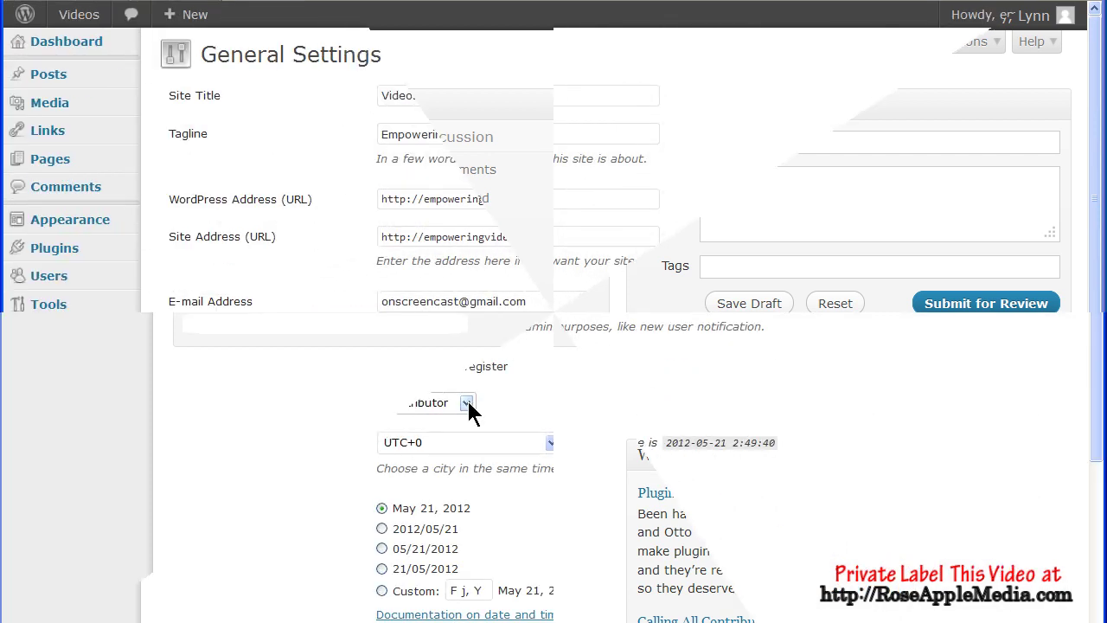
# - Try Author, then Editor, as the new-user default role before settling on Administrator
pyautogui.click(466, 403)
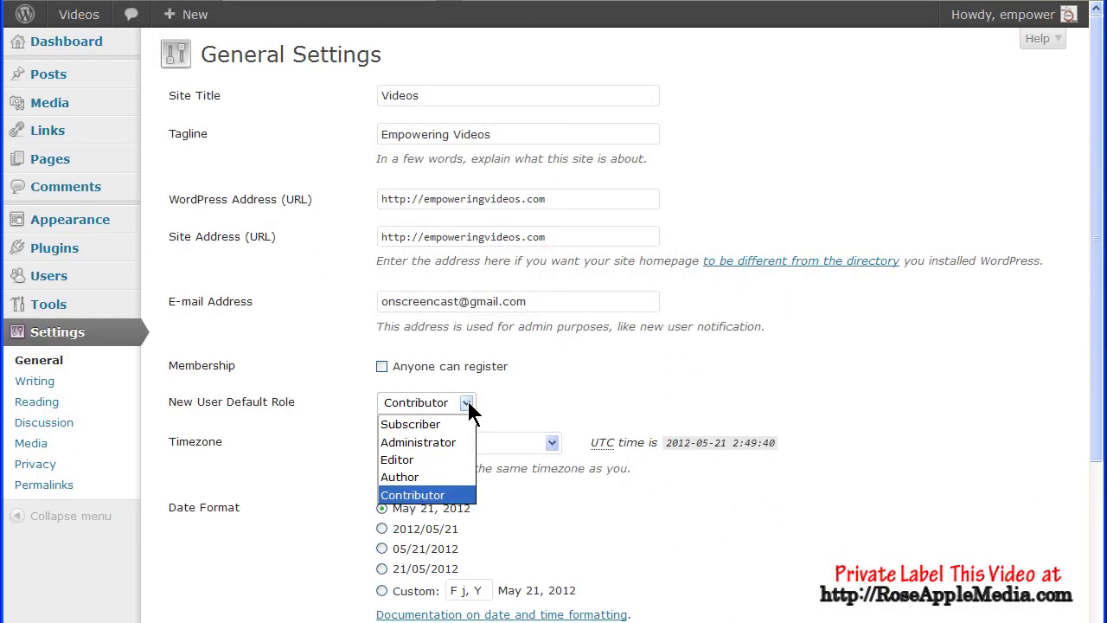
pyautogui.click(428, 475)
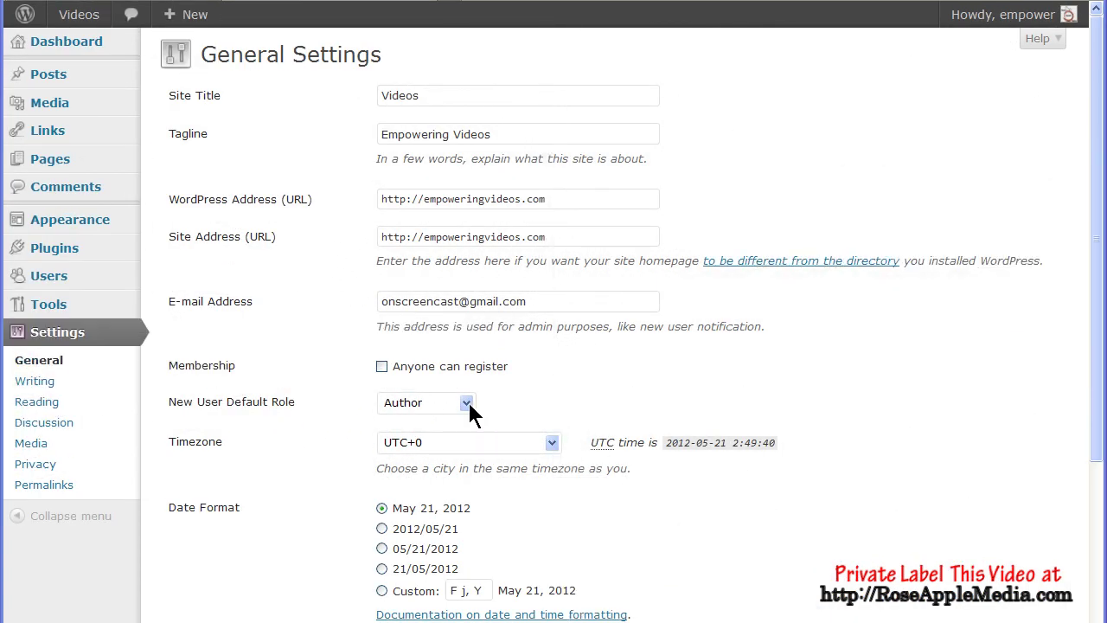
pyautogui.click(468, 402)
pyautogui.click(468, 456)
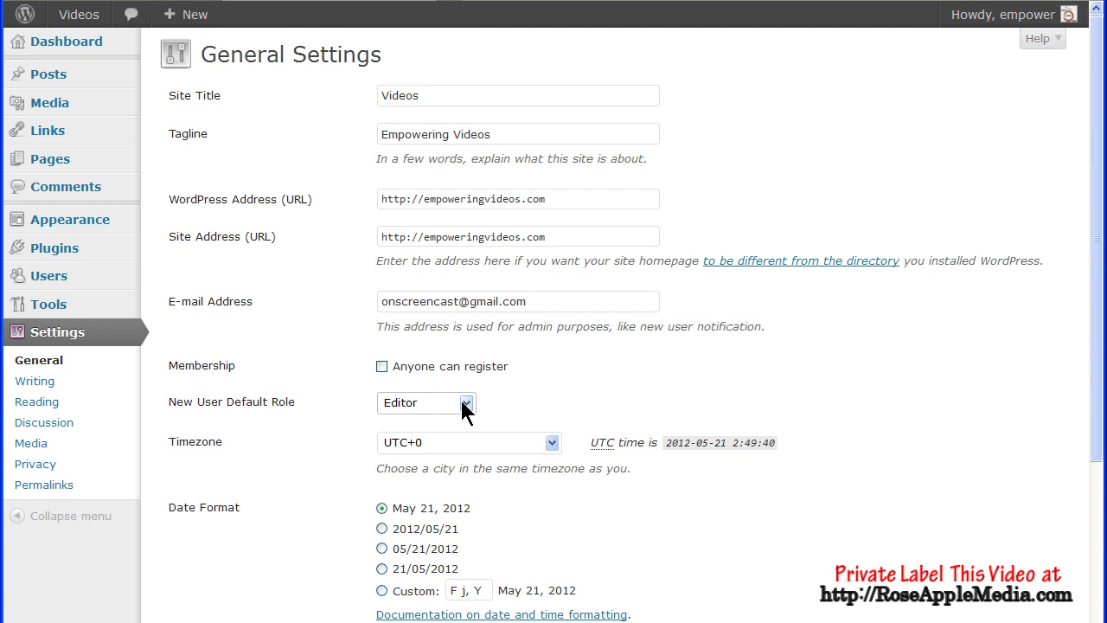
pyautogui.click(465, 404)
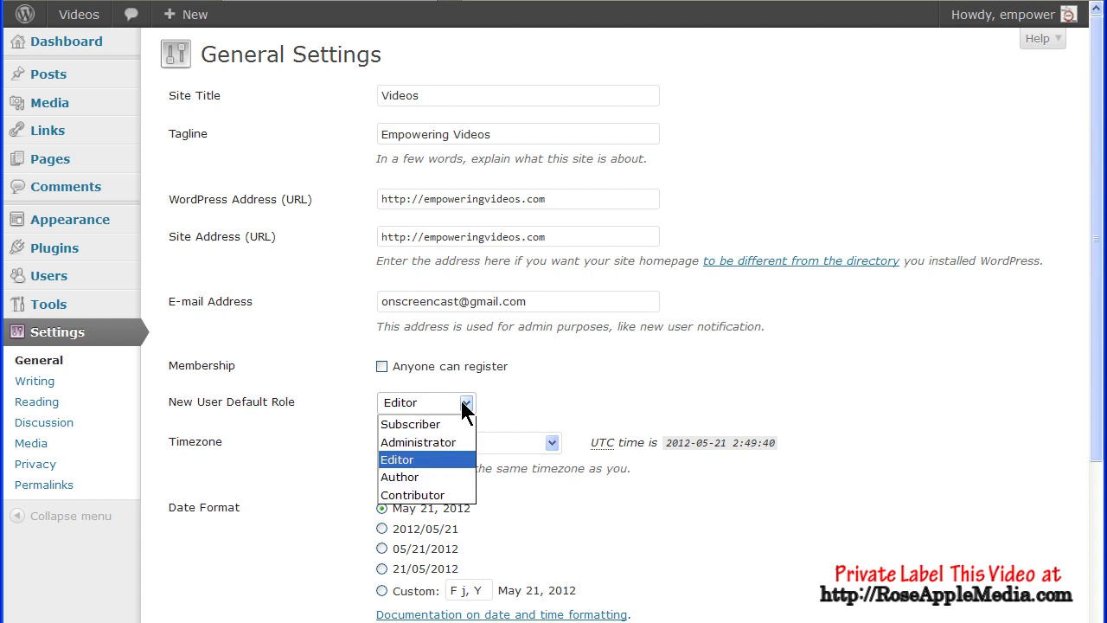
pyautogui.click(462, 442)
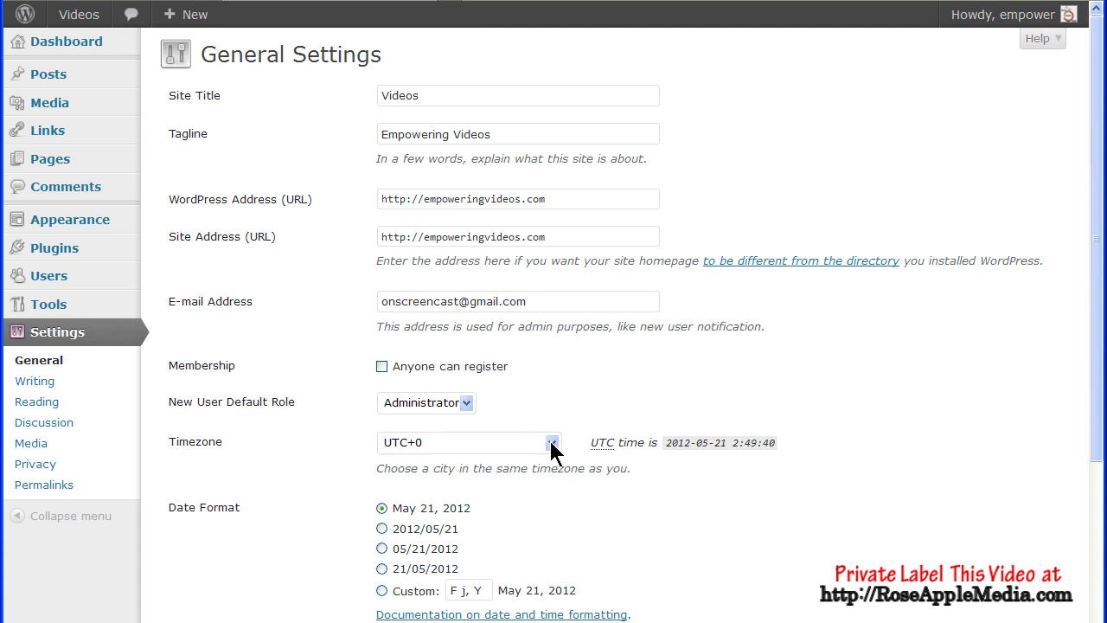
# - Select UTC+4 as the site timezone, then browse the city options in the list
pyautogui.click(552, 443)
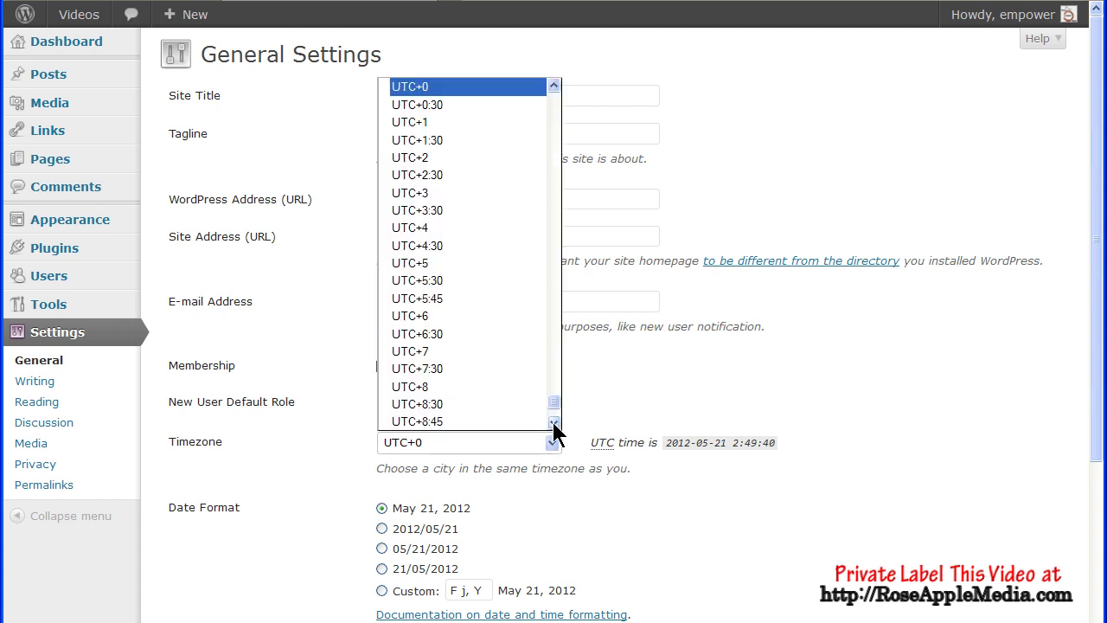
pyautogui.click(553, 444)
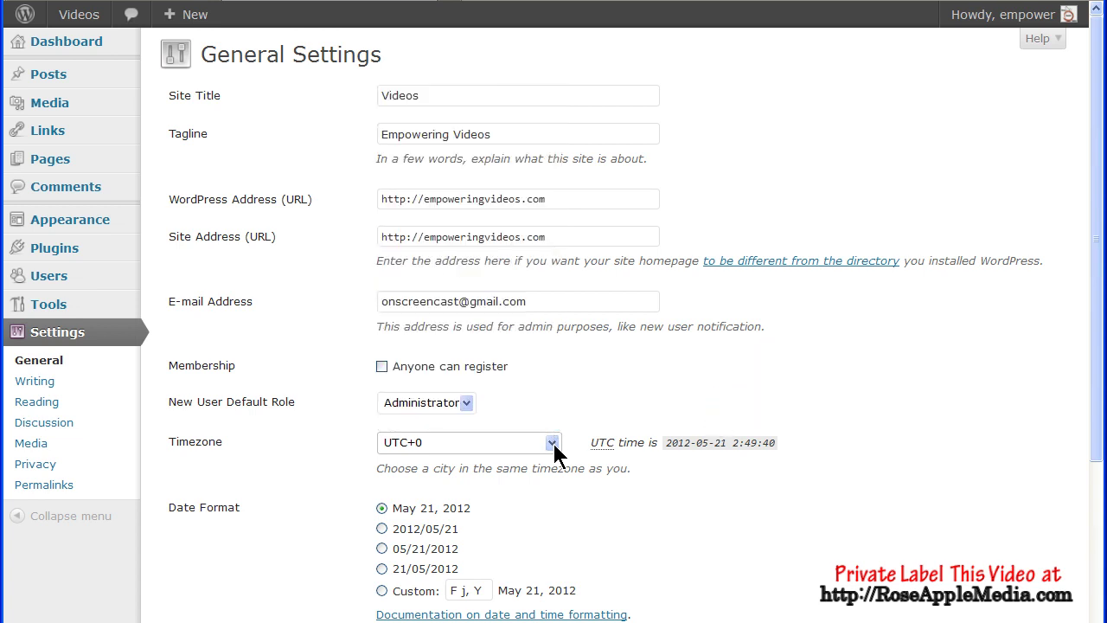
pyautogui.click(552, 443)
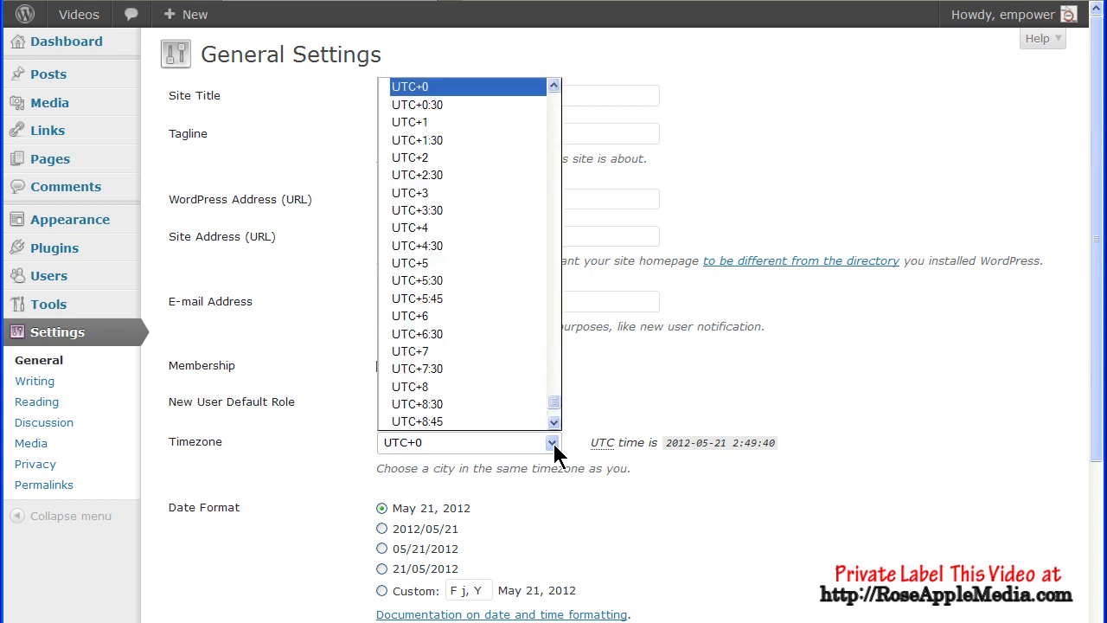
pyautogui.click(467, 228)
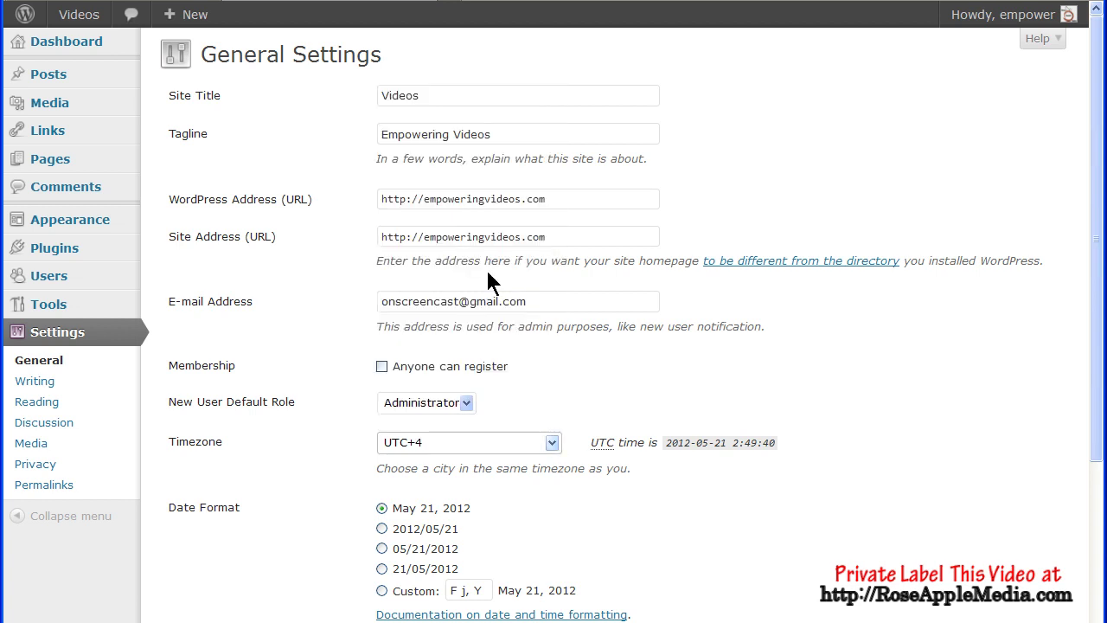
pyautogui.click(552, 443)
pyautogui.moveTo(555, 403)
pyautogui.mouseDown()
pyautogui.moveTo(557, 344)
pyautogui.moveTo(557, 409)
pyautogui.moveTo(568, 414)
pyautogui.mouseUp()
# - Keep UTC+4 and switch Date Format to custom F j, Y and Time Format to g:i a
pyautogui.click(577, 415)
pyautogui.scroll(-5, 594, 415)
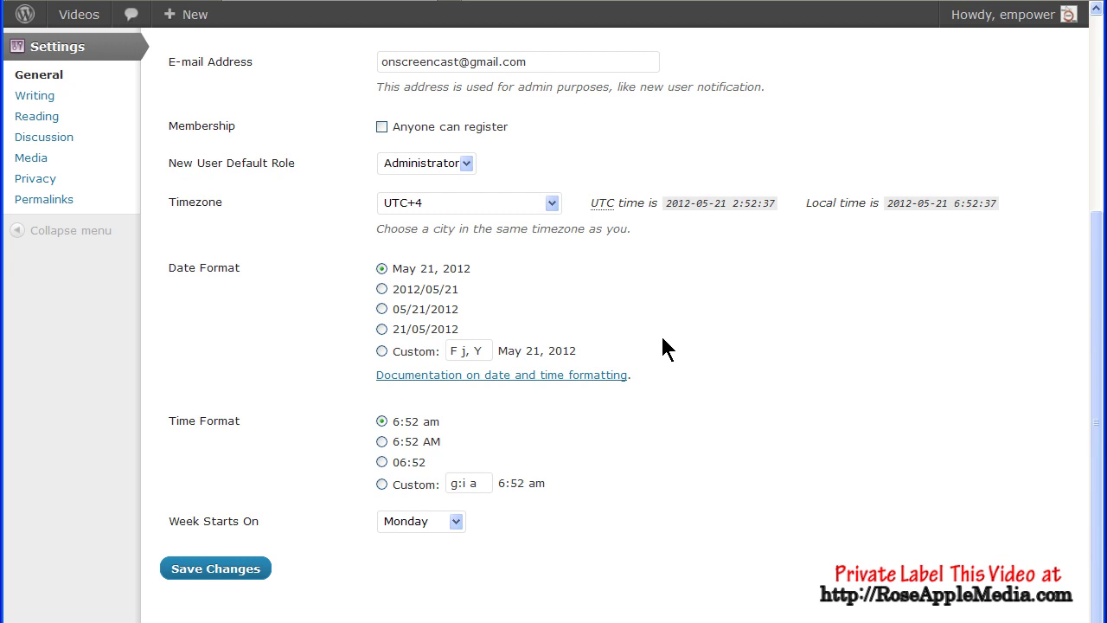
pyautogui.click(381, 351)
pyautogui.click(382, 484)
# - Change Week Starts On from Monday to Wednesday and save the General Settings
pyautogui.click(455, 523)
pyautogui.click(457, 524)
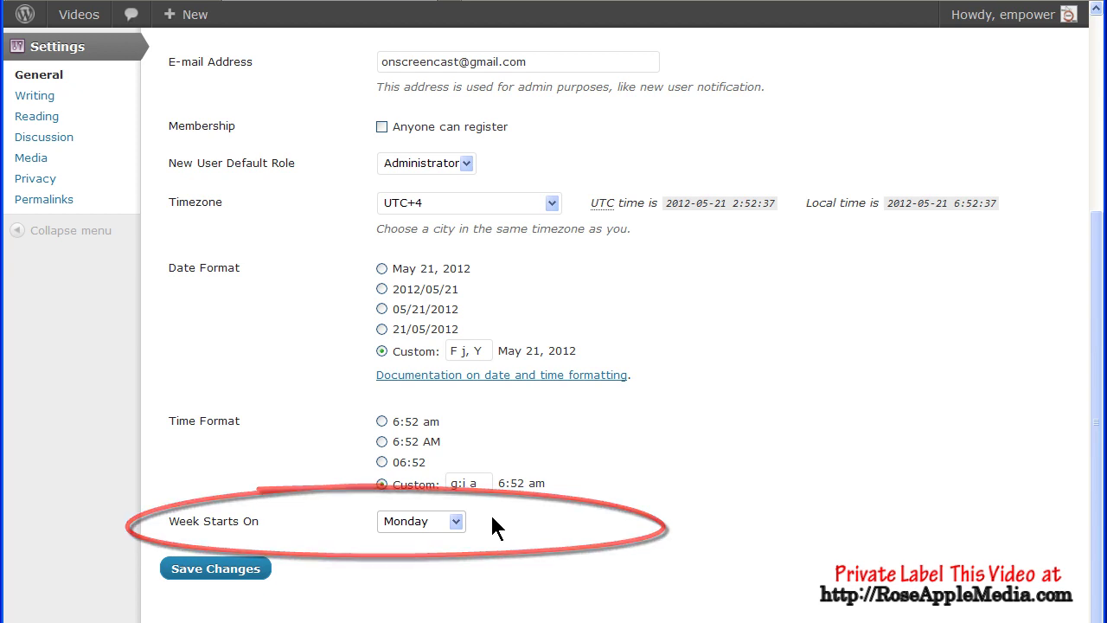
pyautogui.click(456, 523)
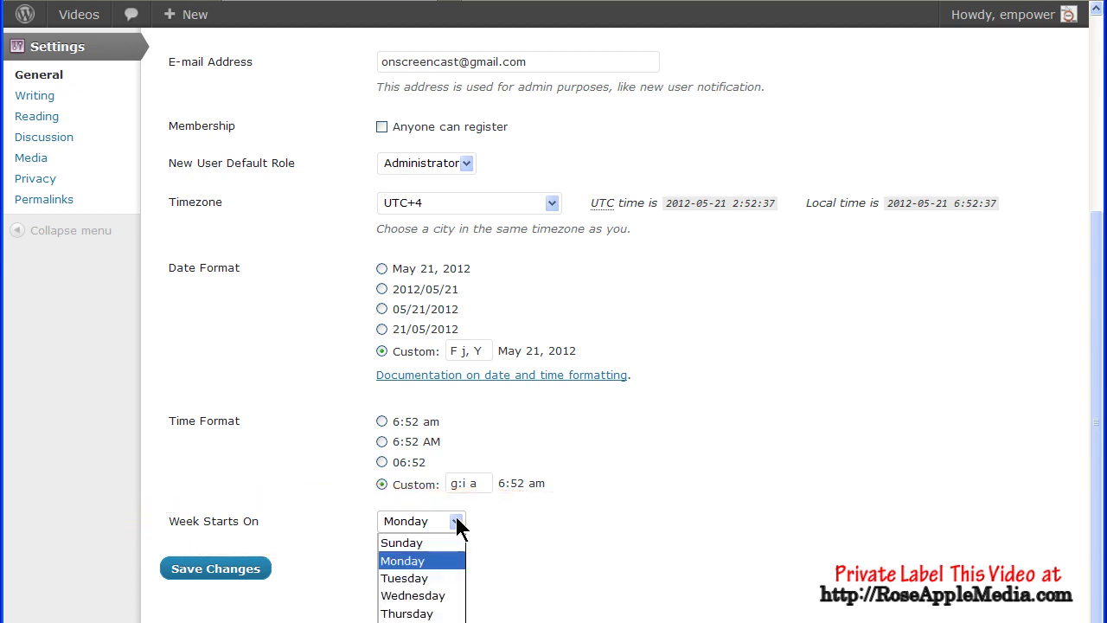
pyautogui.click(425, 596)
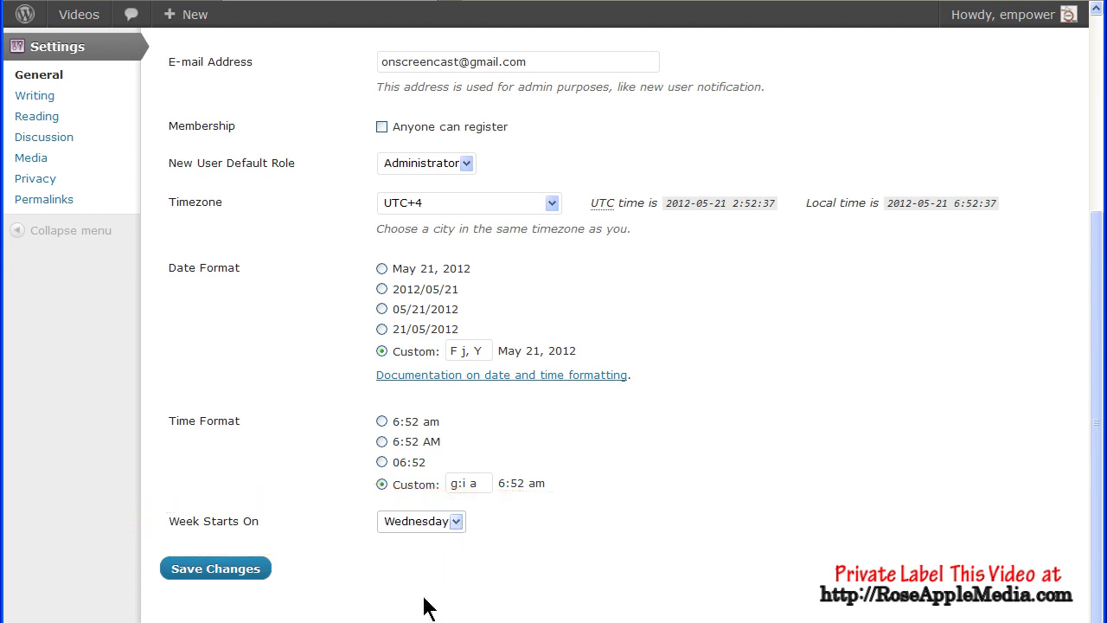
pyautogui.click(242, 571)
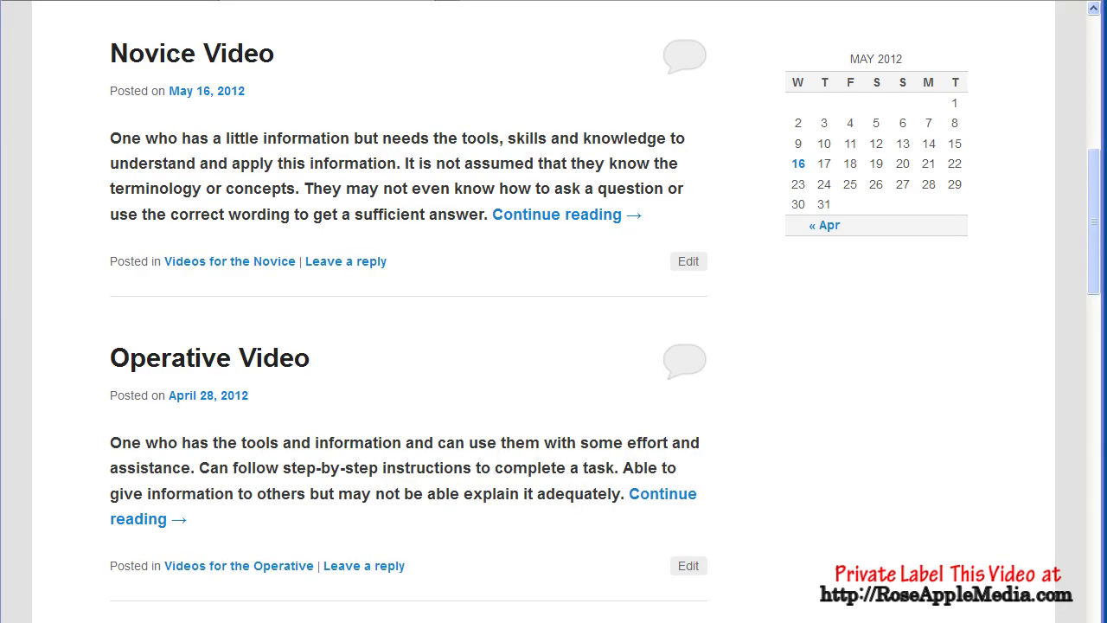